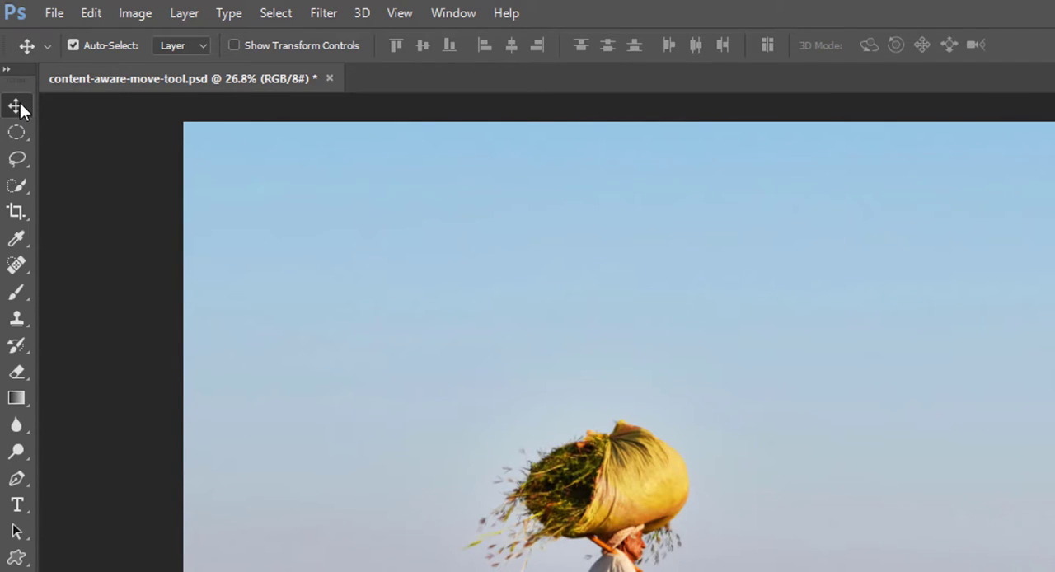
# - Select the Content-Aware Move tool and add a new empty layer above the Background
pyautogui.click(23, 263)
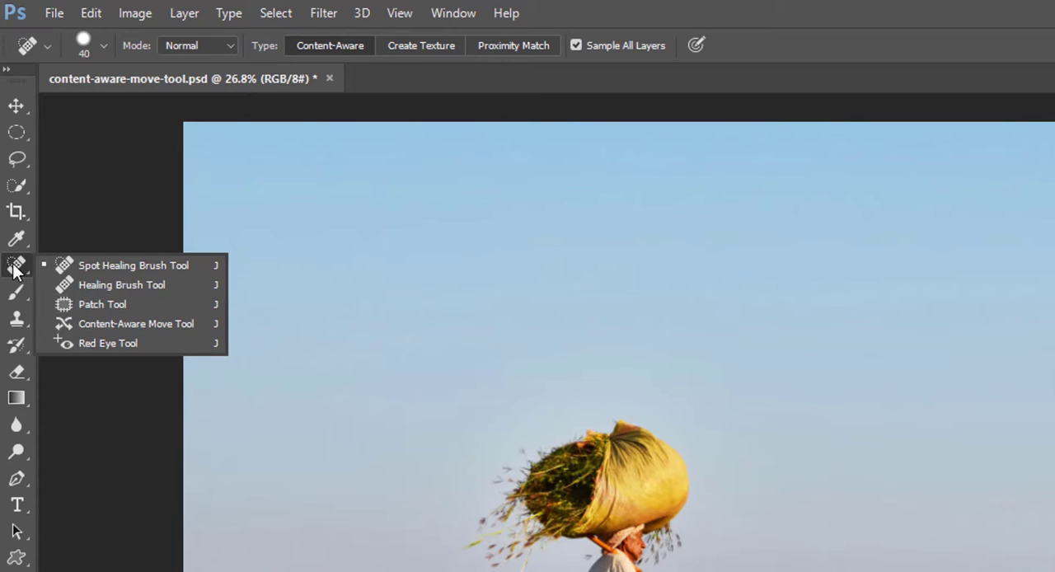
pyautogui.click(147, 327)
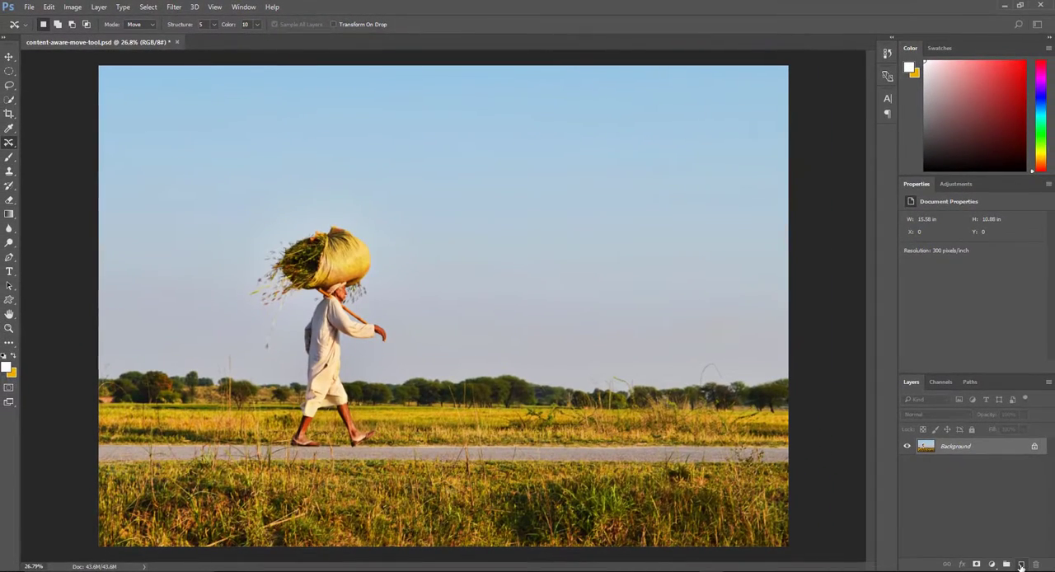
pyautogui.click(1022, 566)
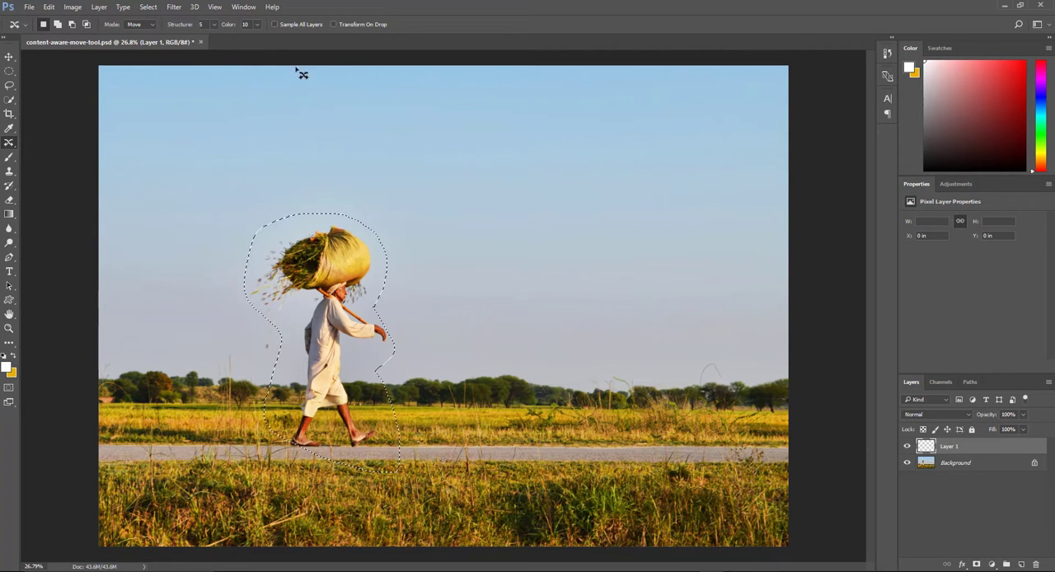
# - Enable Sample All Layers and move the outlined man with his bundle to the right along the road
pyautogui.click(276, 27)
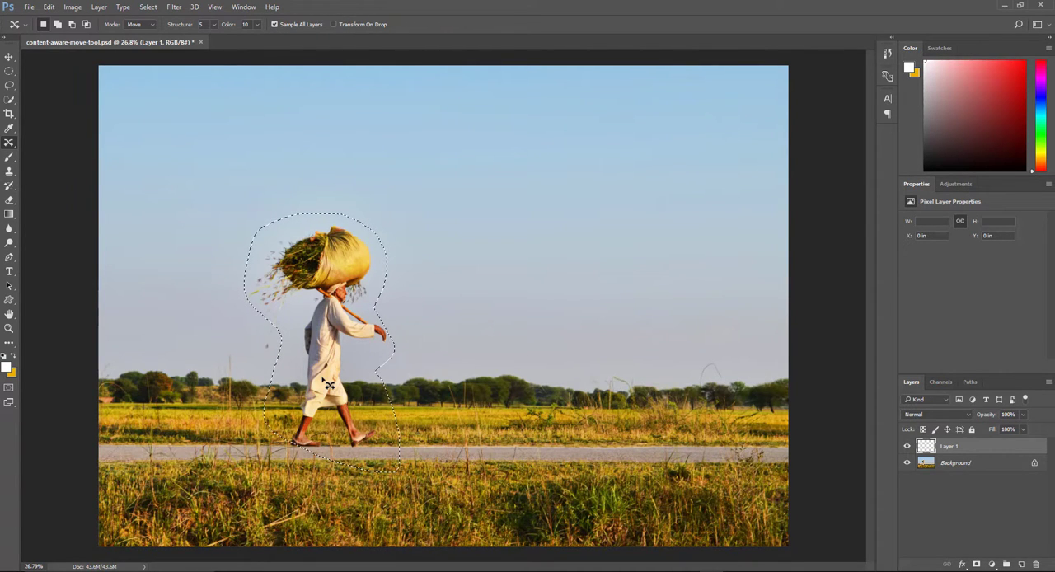
pyautogui.moveTo(329, 384); pyautogui.dragTo(618, 384)
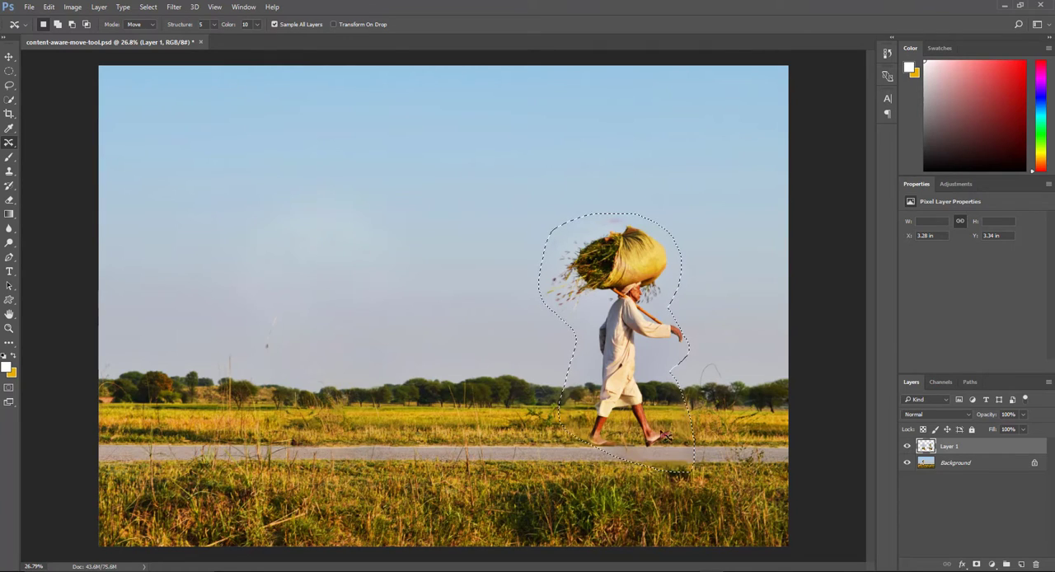
pyautogui.scroll(1, 223, 127)
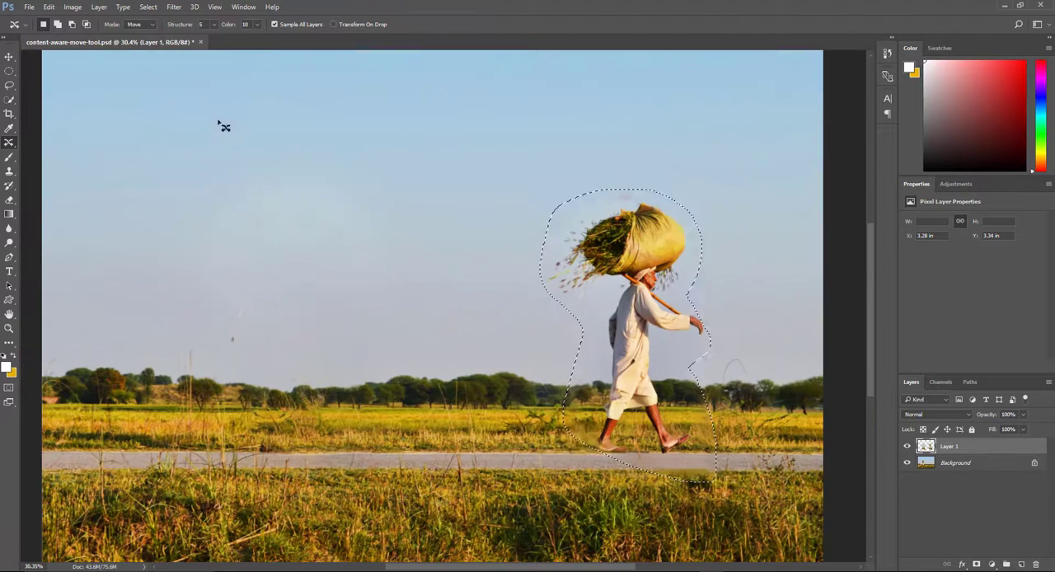
# - Set the tool's Structure to 7 and undo the content-aware move of the man
pyautogui.click(214, 24)
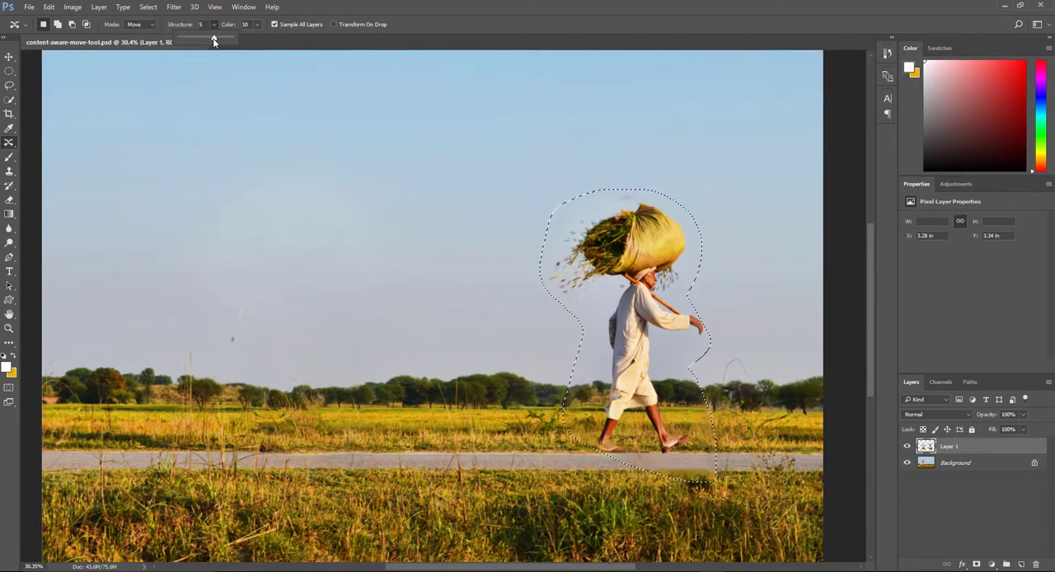
pyautogui.moveTo(214, 39); pyautogui.dragTo(269, 51)
pyautogui.click(274, 75)
pyautogui.hotkey('ctrl', 'z')
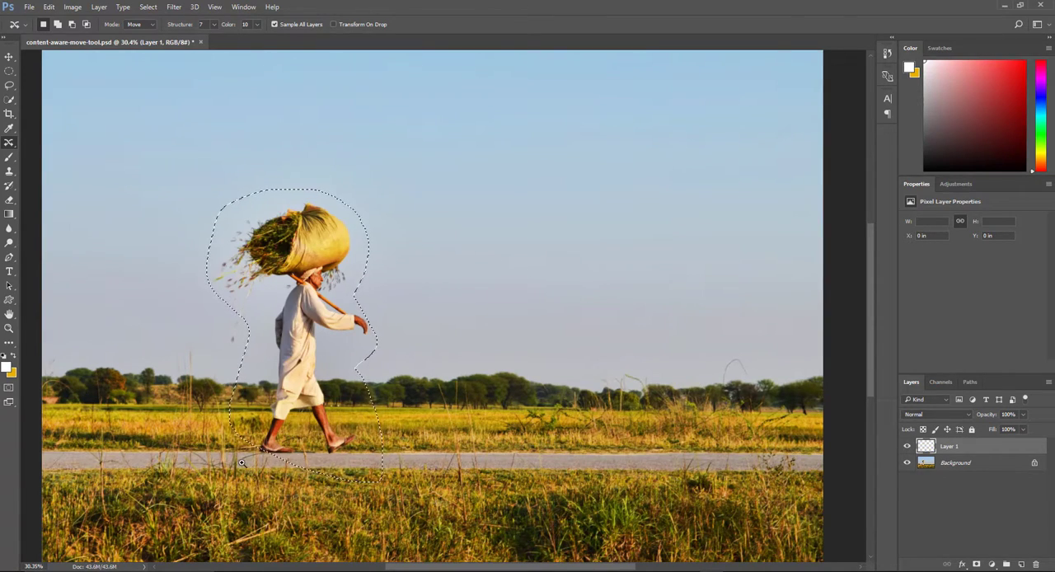
# - Outline the man and his bundle again with a tighter selection, move him right along the road and deselect
pyautogui.scroll(5, 305, 453)
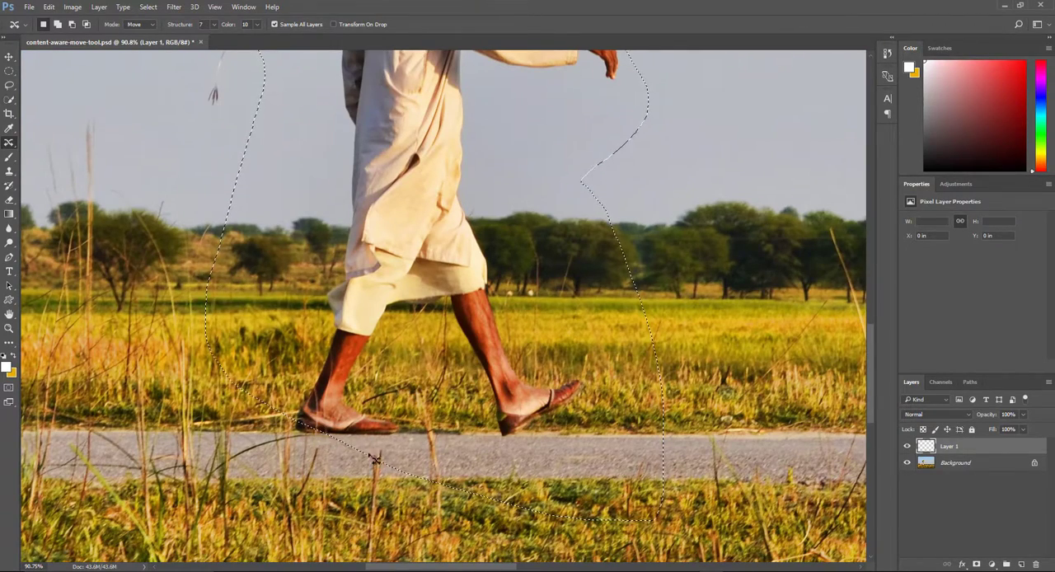
pyautogui.hotkey('ctrl', '0')
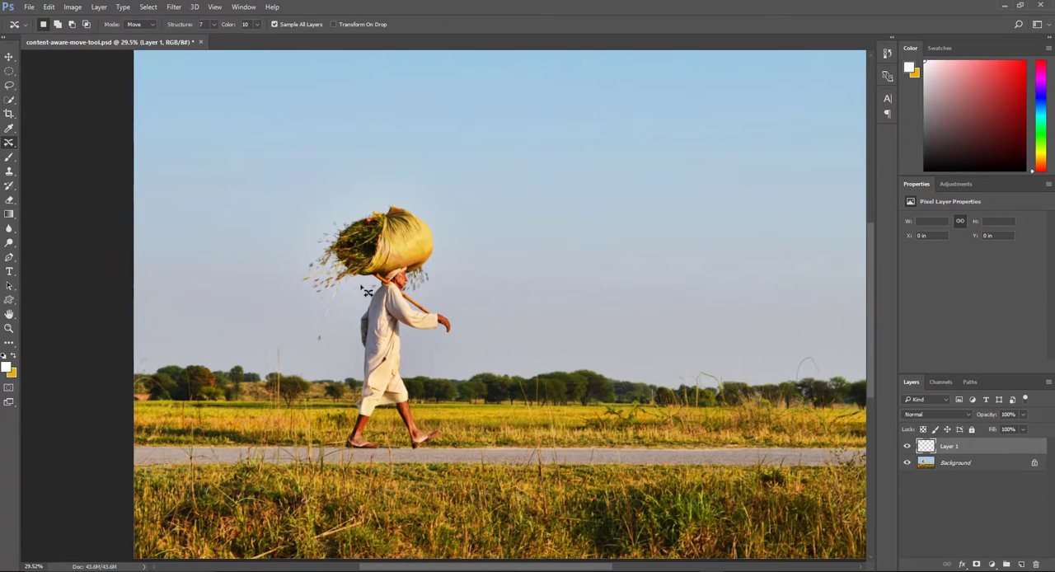
pyautogui.moveTo(361, 287)
pyautogui.mouseDown()
pyautogui.moveTo(336, 347)
pyautogui.moveTo(317, 353)
pyautogui.moveTo(310, 310)
pyautogui.moveTo(278, 282)
pyautogui.moveTo(295, 239)
pyautogui.moveTo(337, 203)
pyautogui.moveTo(422, 195)
pyautogui.moveTo(449, 246)
pyautogui.moveTo(436, 293)
pyautogui.moveTo(457, 338)
pyautogui.moveTo(413, 355)
pyautogui.mouseUp()
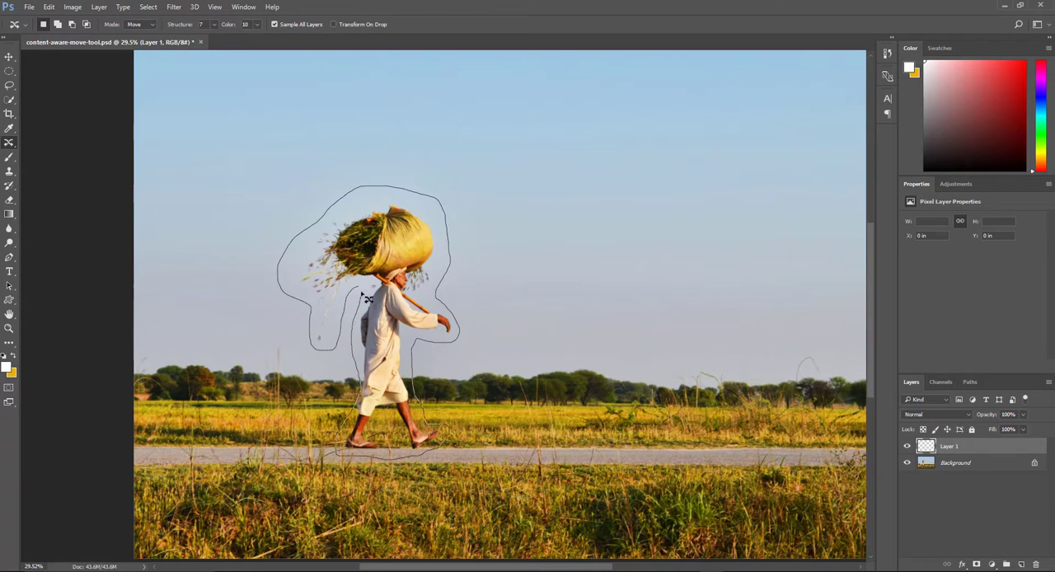
pyautogui.moveTo(362, 294); pyautogui.dragTo(359, 292)
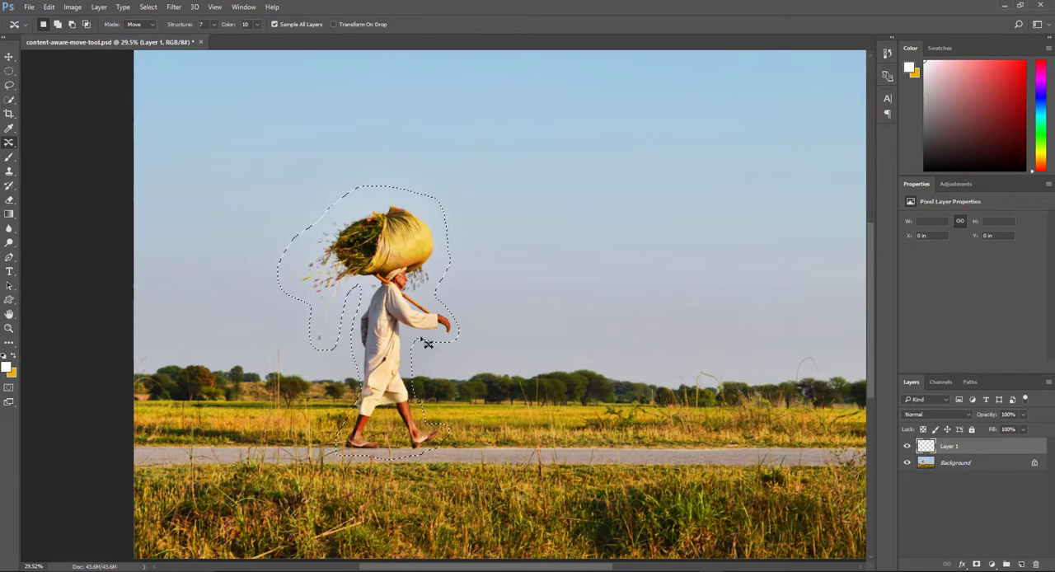
pyautogui.moveTo(400, 384); pyautogui.dragTo(554, 385)
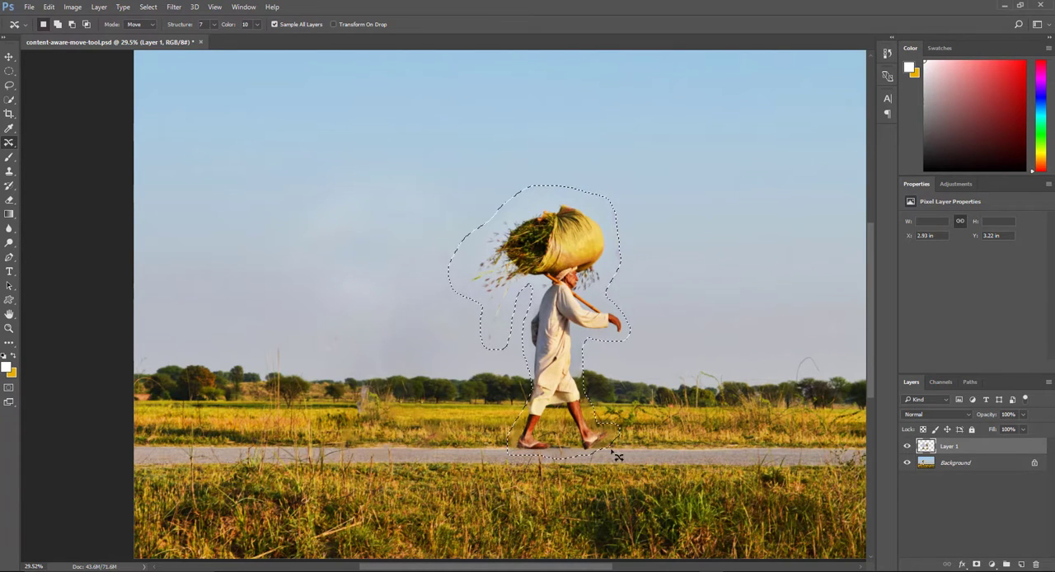
pyautogui.hotkey('ctrl', 'd')
pyautogui.scroll(4, 577, 431)
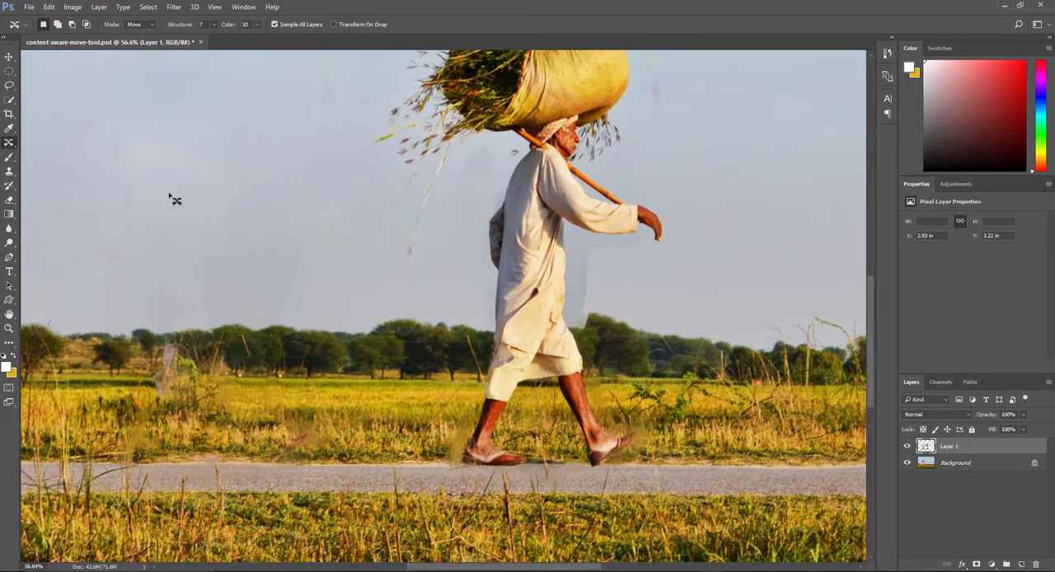
pyautogui.scroll(-4, 397, 372)
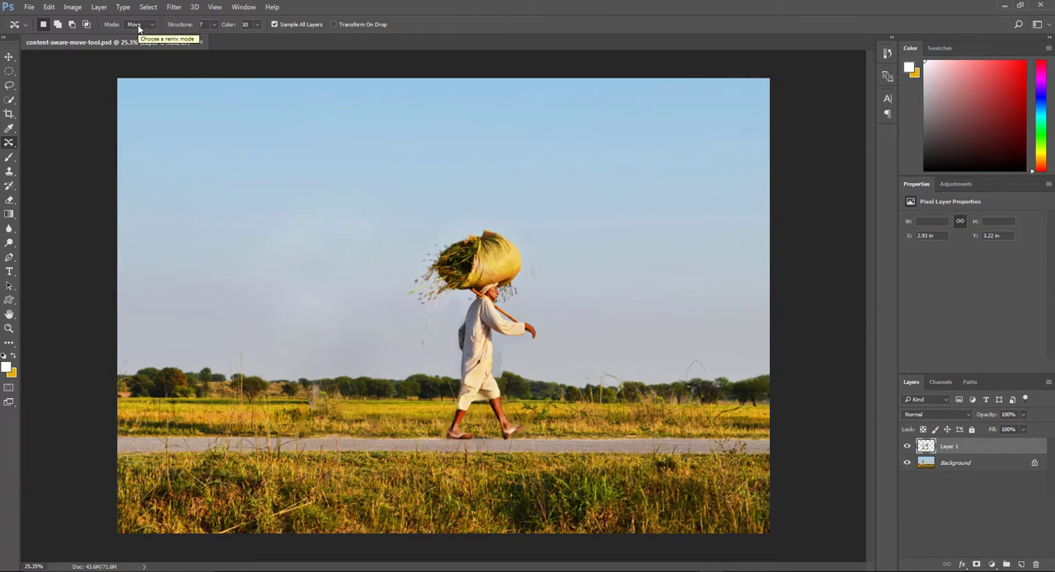
# - Compare the image with Layer 1 hidden and shown, and delete that layer
pyautogui.click(908, 447)
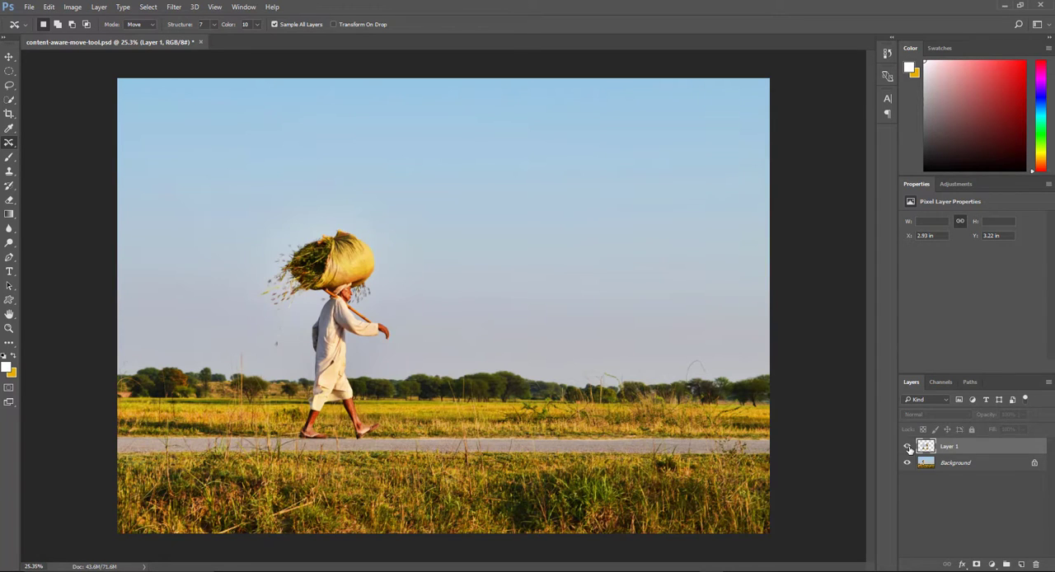
pyautogui.click(908, 447)
pyautogui.click(909, 448)
pyautogui.click(909, 446)
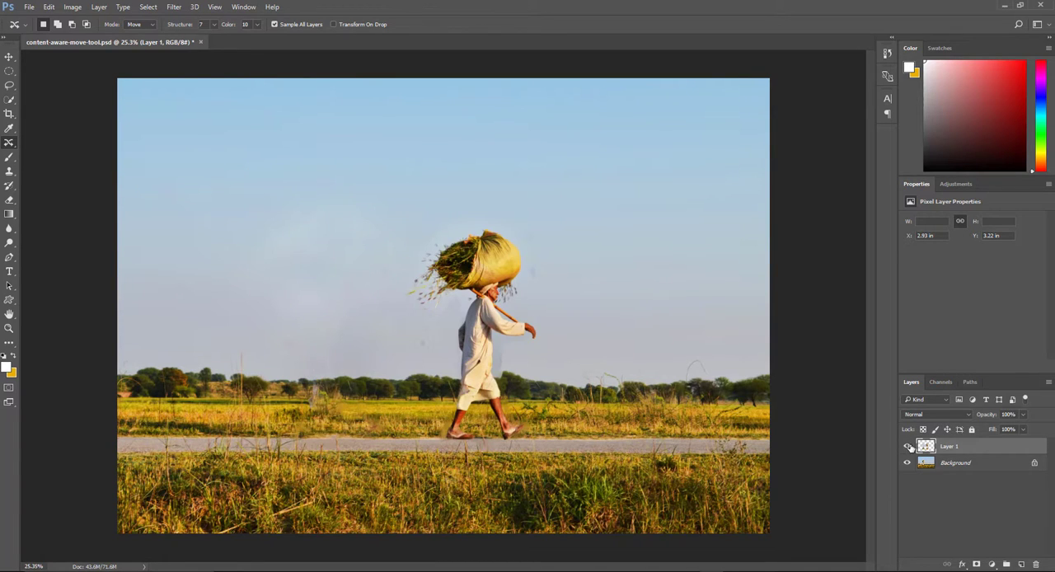
pyautogui.press('Delete')
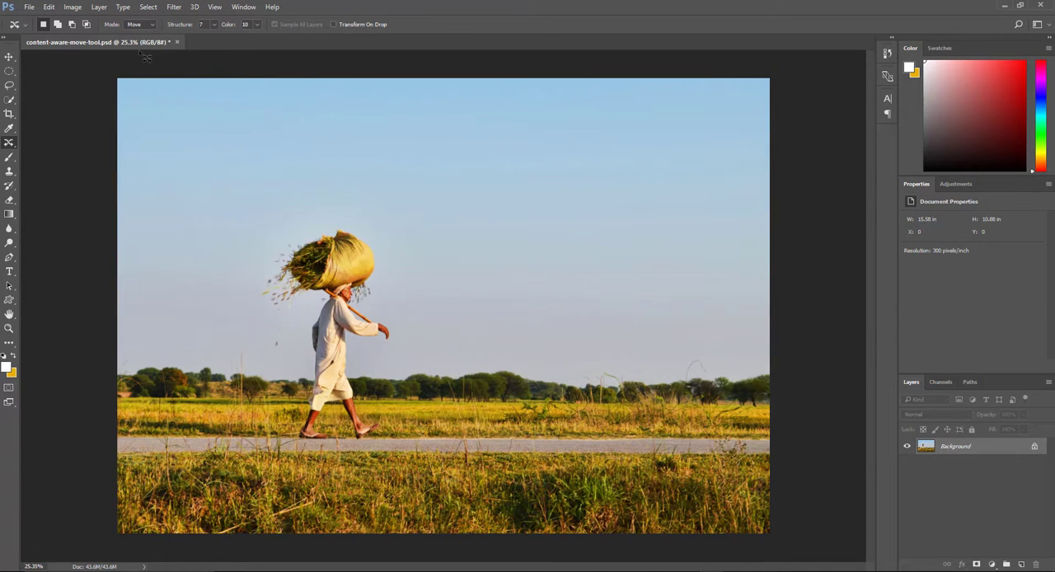
# - Set the mode to Extend, outline the man and place a same-size copy of him farther right on the road
pyautogui.click(133, 26)
pyautogui.moveTo(314, 311)
pyautogui.mouseDown()
pyautogui.moveTo(267, 318)
pyautogui.moveTo(241, 282)
pyautogui.moveTo(286, 226)
pyautogui.moveTo(382, 223)
pyautogui.moveTo(402, 291)
pyautogui.moveTo(380, 305)
pyautogui.moveTo(401, 318)
pyautogui.moveTo(405, 349)
pyautogui.moveTo(364, 352)
pyautogui.moveTo(384, 447)
pyautogui.moveTo(342, 439)
pyautogui.moveTo(289, 458)
pyautogui.moveTo(280, 409)
pyautogui.moveTo(314, 311)
pyautogui.mouseUp()
pyautogui.moveTo(349, 344); pyautogui.dragTo(522, 341)
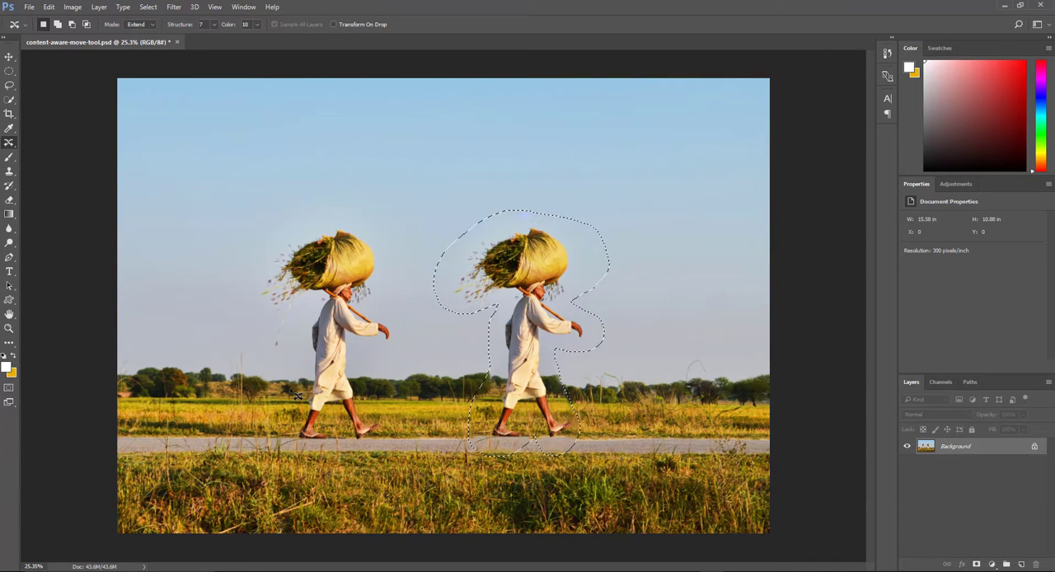
pyautogui.hotkey('ctrl', 'd')
# - Keep the mode at Extend and undo the duplication of the man back to his active selection
pyautogui.click(142, 26)
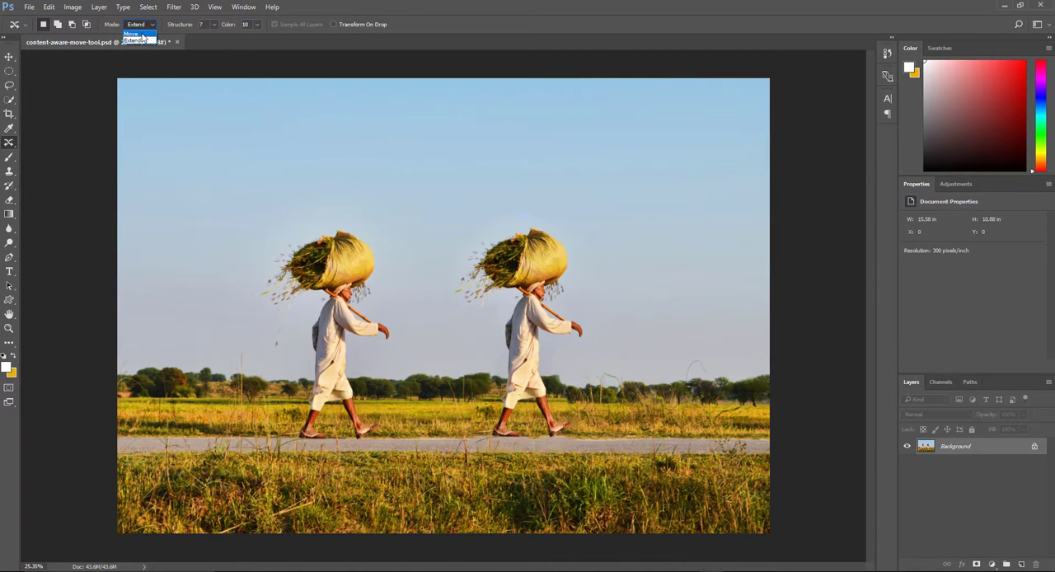
pyautogui.click(140, 30)
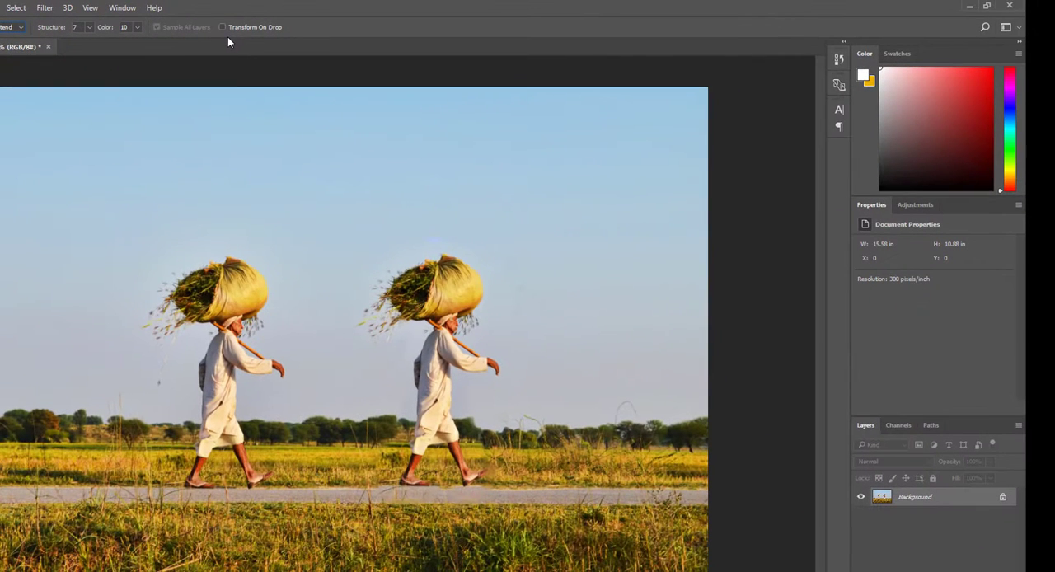
pyautogui.hotkey('ctrl', 'alt', 'z')
pyautogui.hotkey('ctrl', 'alt', 'z')
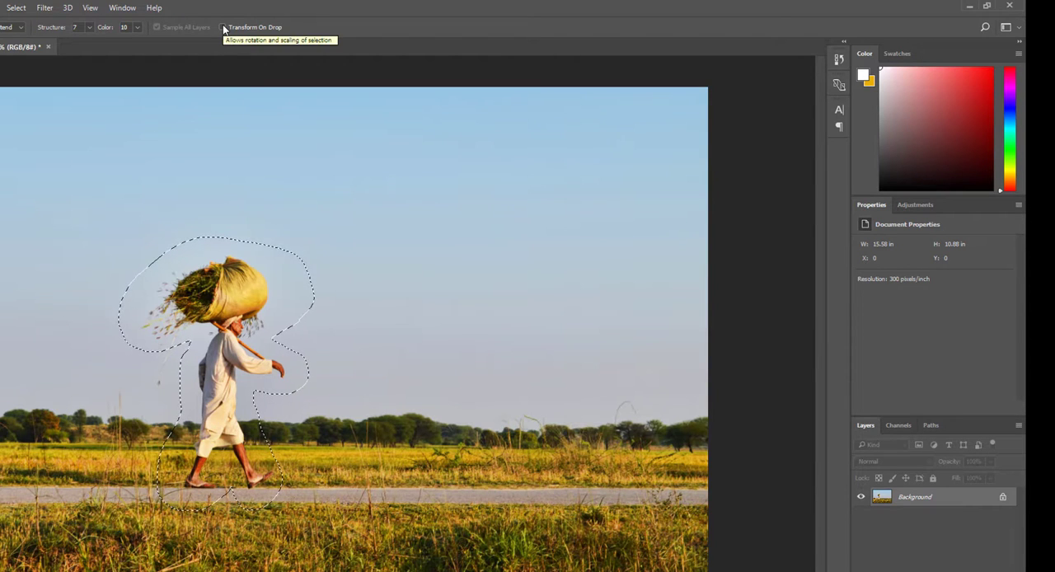
# - Enable Transform On Drop and place a scaled-down copy of the selected man farther right on the road, on a new layer
pyautogui.click(222, 28)
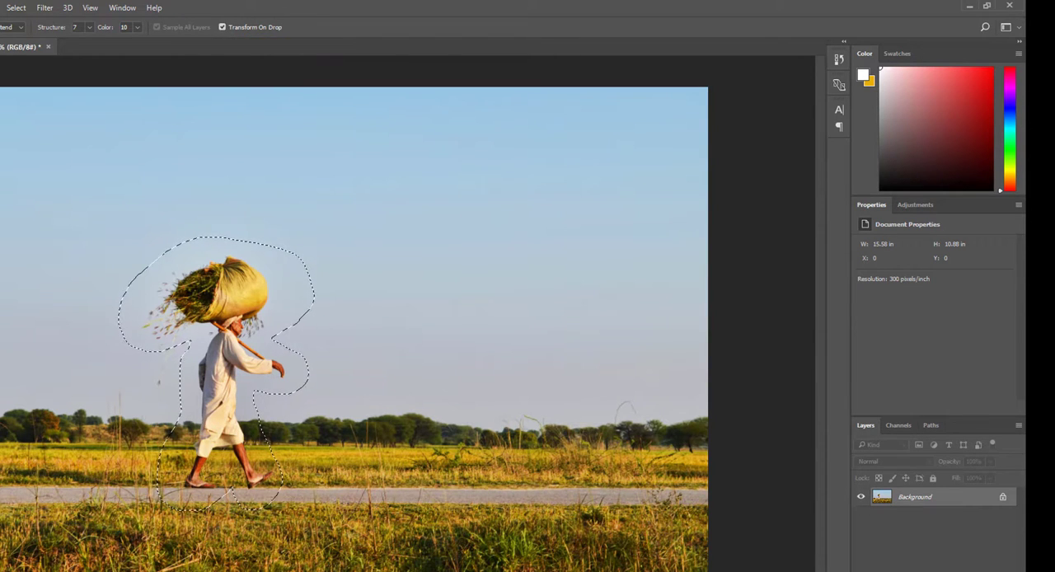
pyautogui.hotkey('ctrl', 'shift', 'alt', 'n')
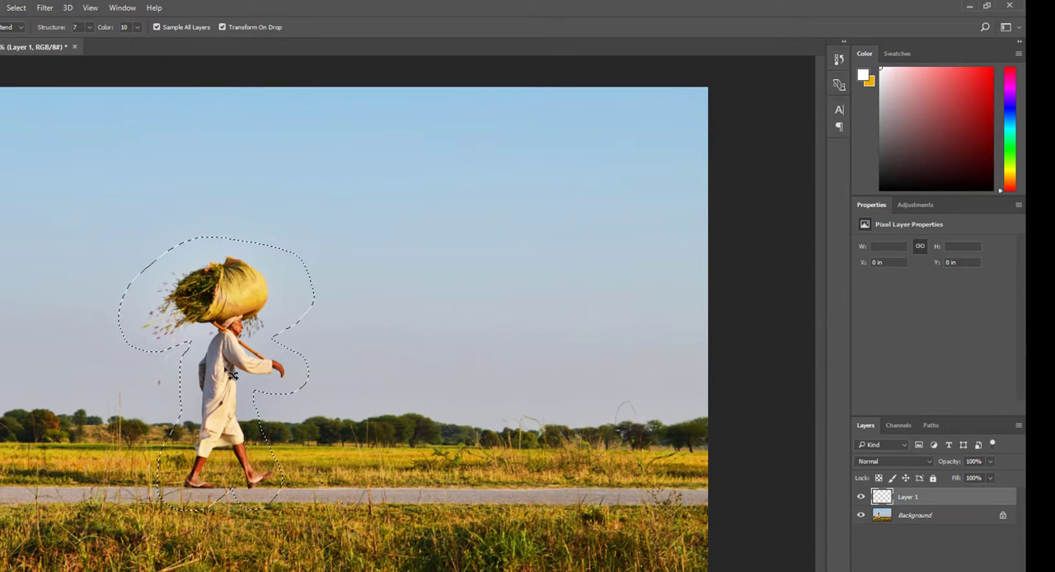
pyautogui.moveTo(233, 375); pyautogui.dragTo(440, 377)
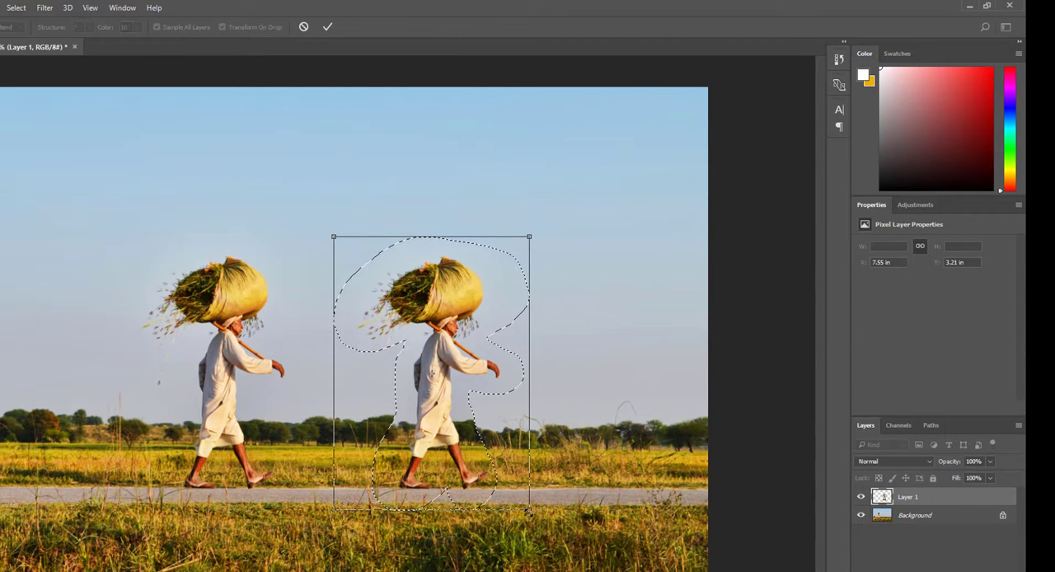
pyautogui.moveTo(529, 509); pyautogui.dragTo(459, 419)
pyautogui.moveTo(421, 393); pyautogui.dragTo(477, 478)
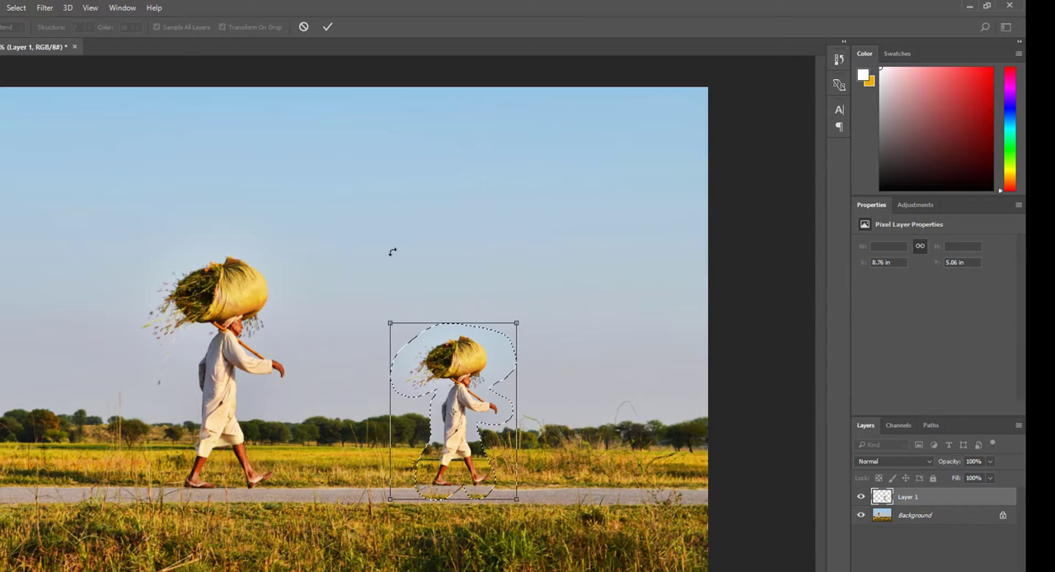
pyautogui.click(327, 28)
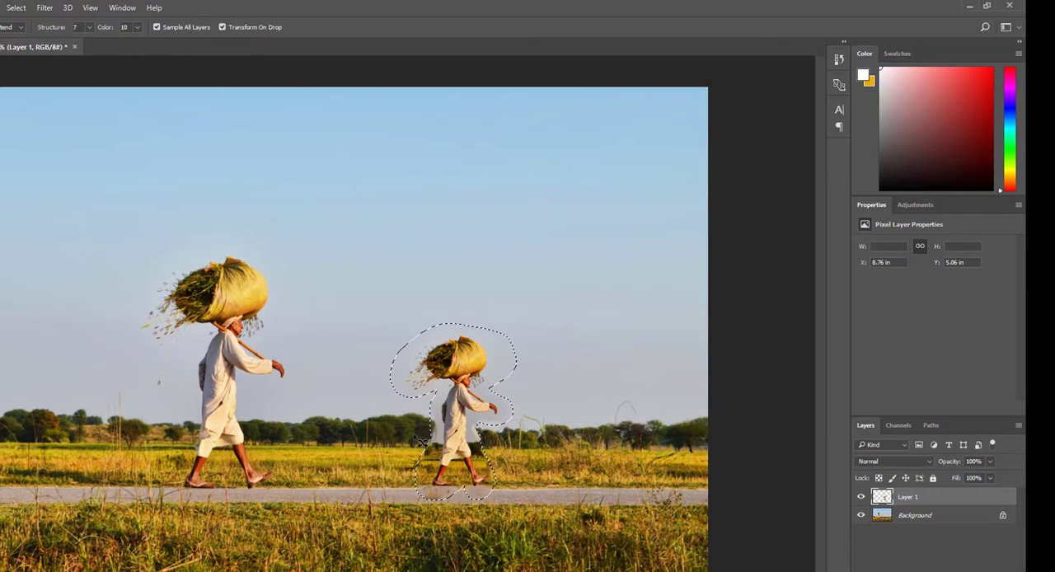
pyautogui.hotkey('ctrl', 'd')
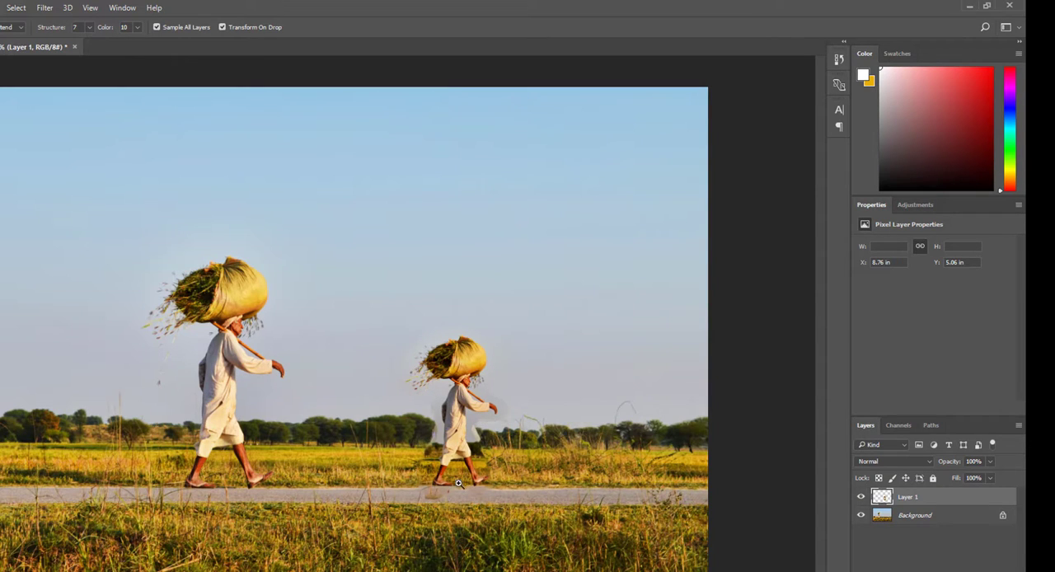
# - Outline the original man and place an enlarged copy of him on the road, right of the small copy
pyautogui.moveTo(421, 488); pyautogui.dragTo(509, 485)
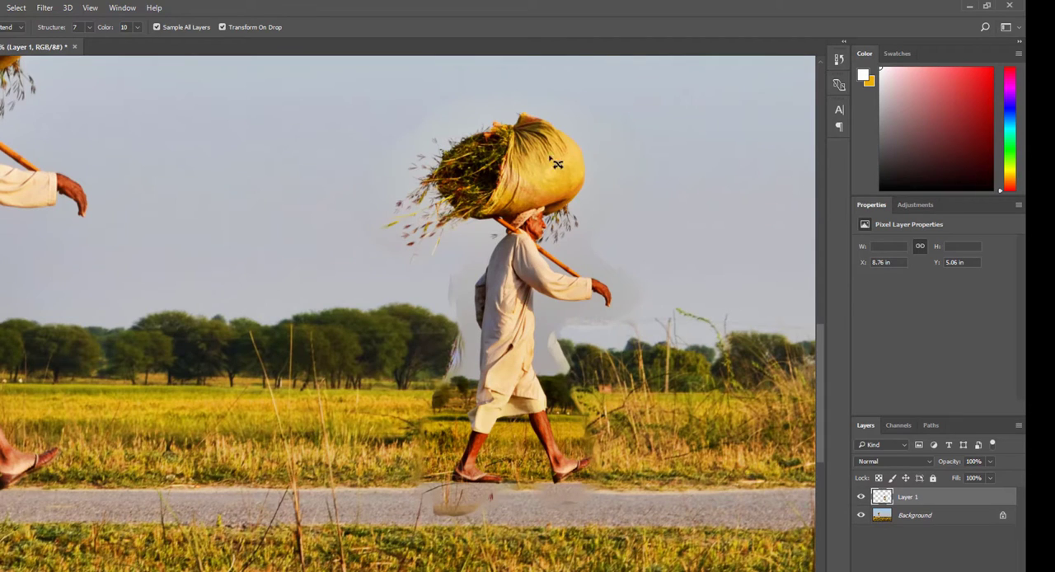
pyautogui.moveTo(643, 137); pyautogui.dragTo(573, 310)
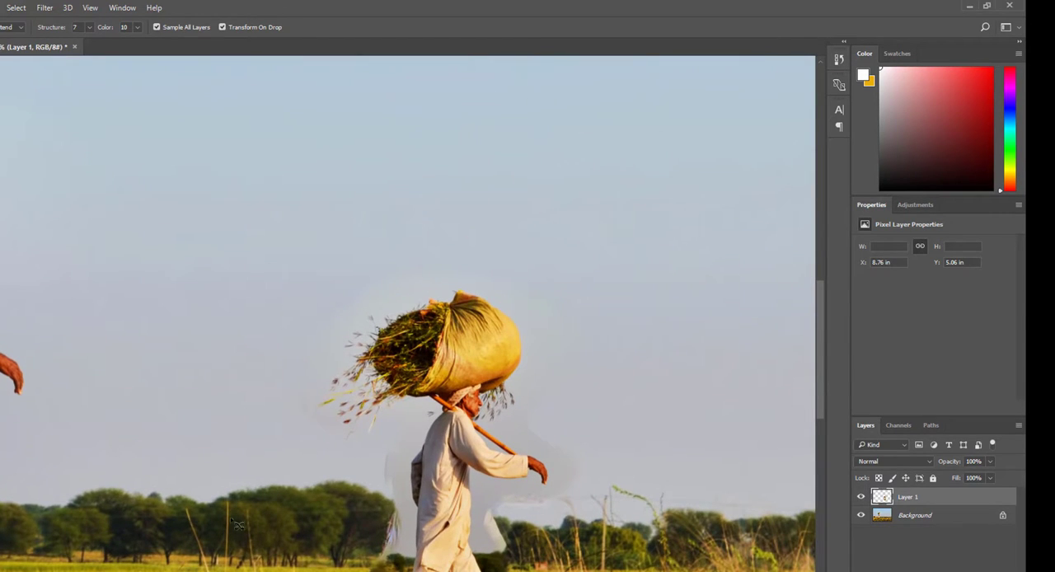
pyautogui.keyDown('alt'); pyautogui.click(404, 526); pyautogui.keyUp('alt')
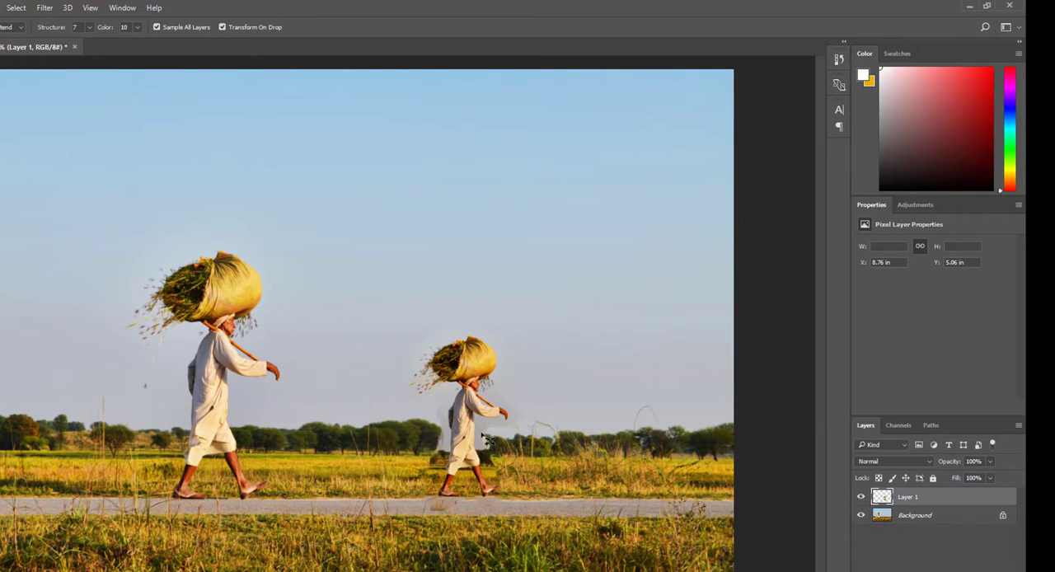
pyautogui.hotkey('ctrl', '-')
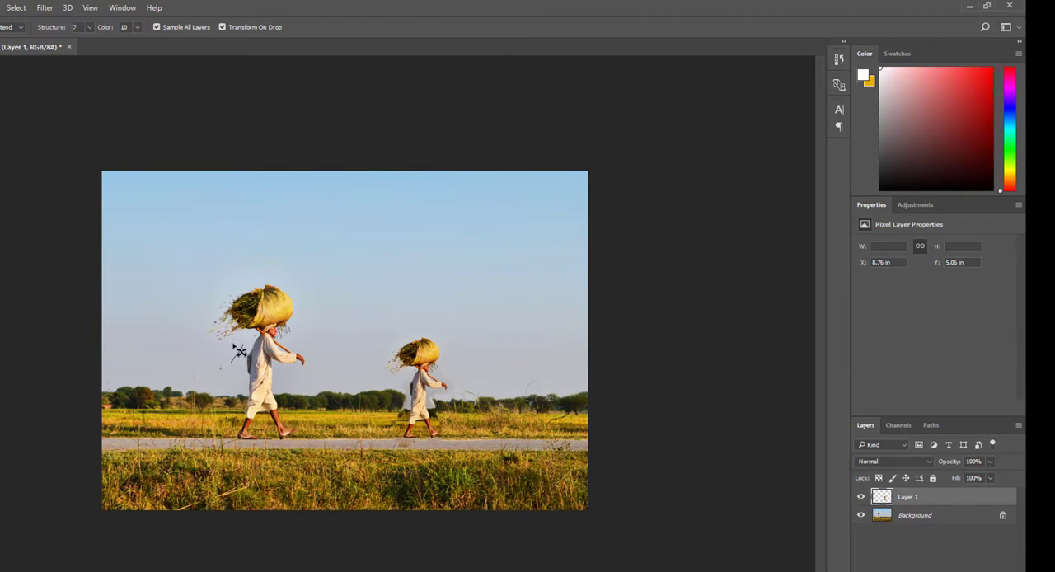
pyautogui.moveTo(239, 353)
pyautogui.mouseDown()
pyautogui.moveTo(214, 288)
pyautogui.moveTo(235, 354)
pyautogui.moveTo(530, 368)
pyautogui.moveTo(510, 368)
pyautogui.mouseUp()
pyautogui.moveTo(445, 261); pyautogui.dragTo(422, 204)
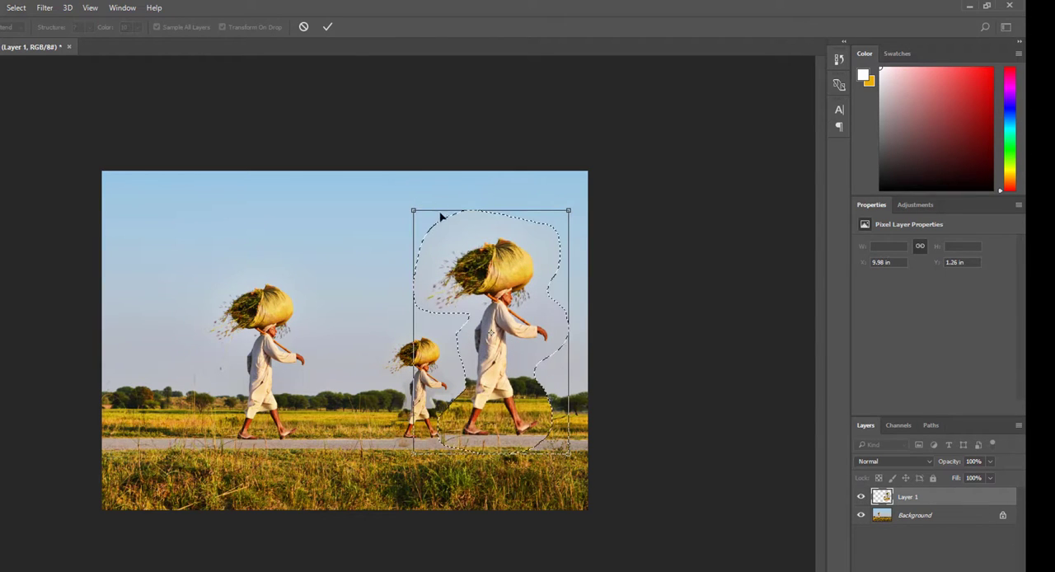
pyautogui.click(329, 28)
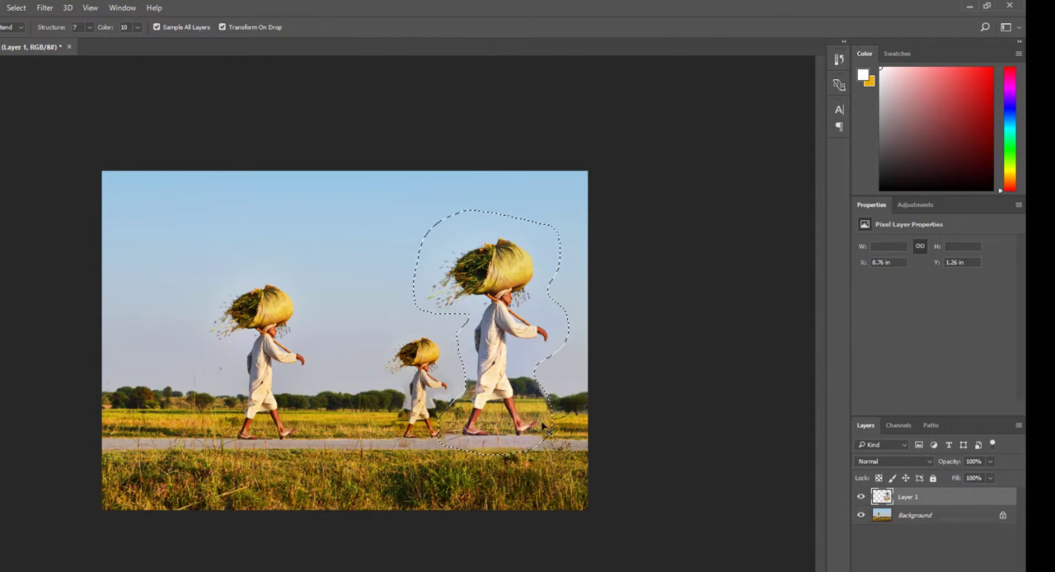
pyautogui.hotkey('ctrl', 'd')
pyautogui.moveTo(491, 443)
pyautogui.mouseDown()
pyautogui.moveTo(468, 441)
pyautogui.moveTo(507, 432)
pyautogui.mouseUp()
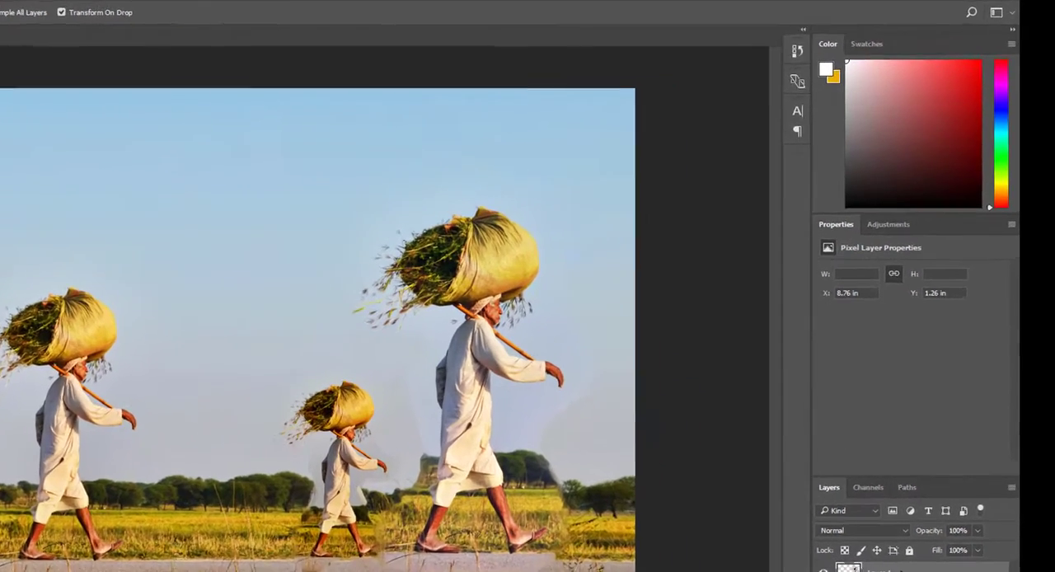
# - Try deleting Layer 1, which holds the small and enlarged copies of the man, and undo the deletion
pyautogui.rightClick(899, 498)
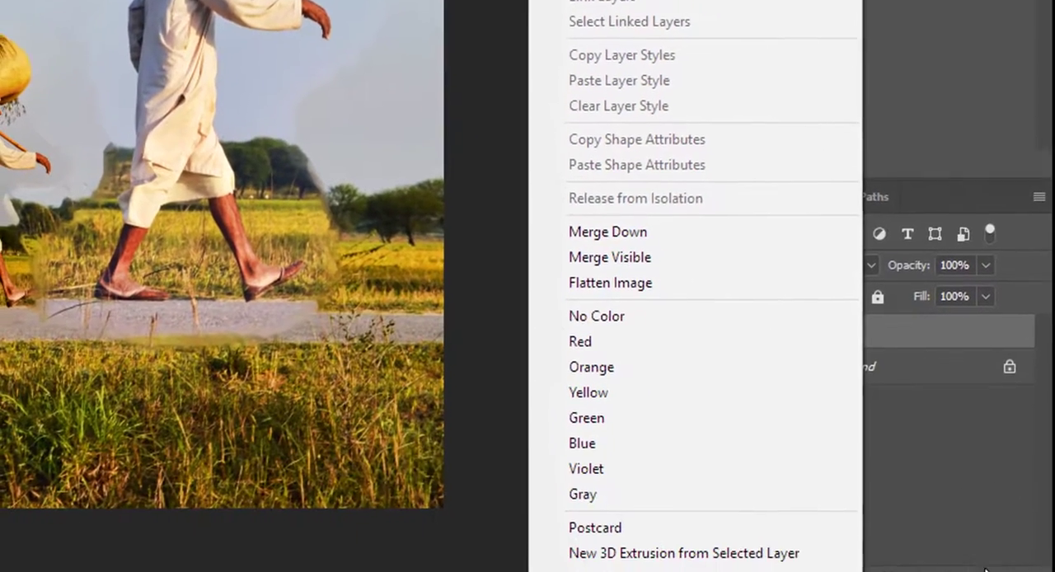
pyautogui.click(897, 334)
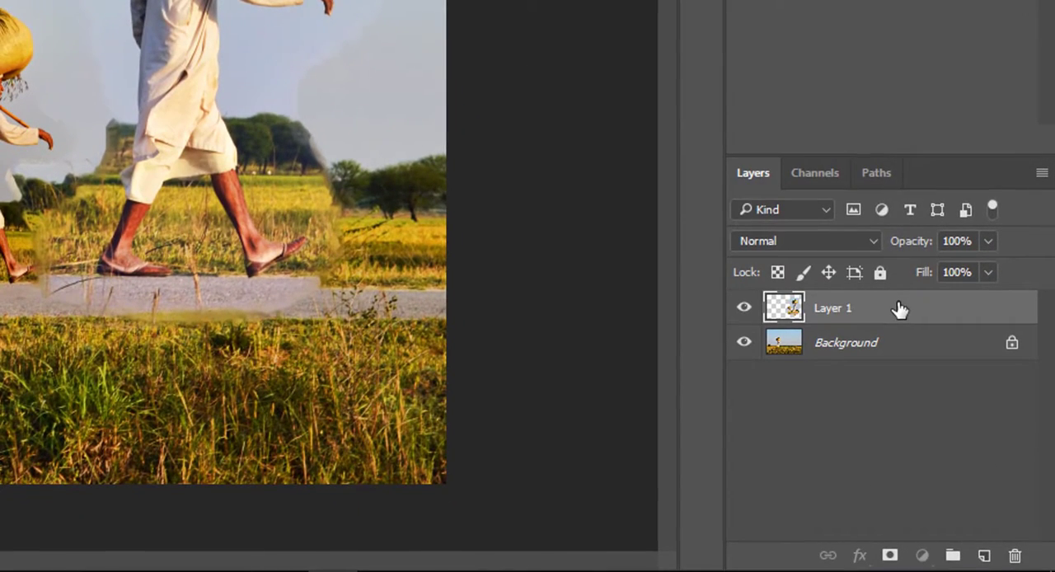
pyautogui.moveTo(900, 310); pyautogui.dragTo(1017, 559)
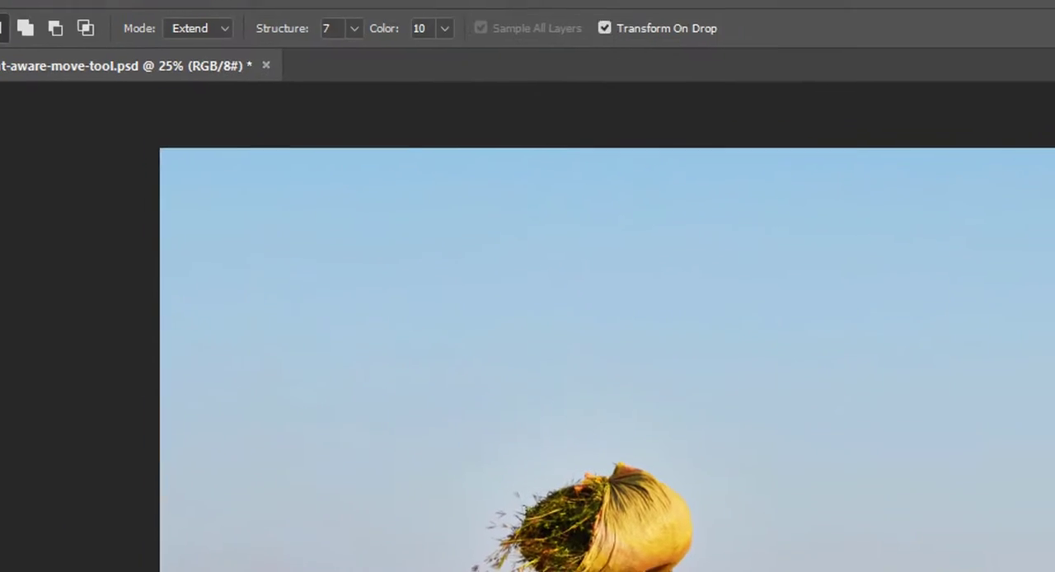
pyautogui.hotkey('ctrl', 'shift', 'alt', 'n')
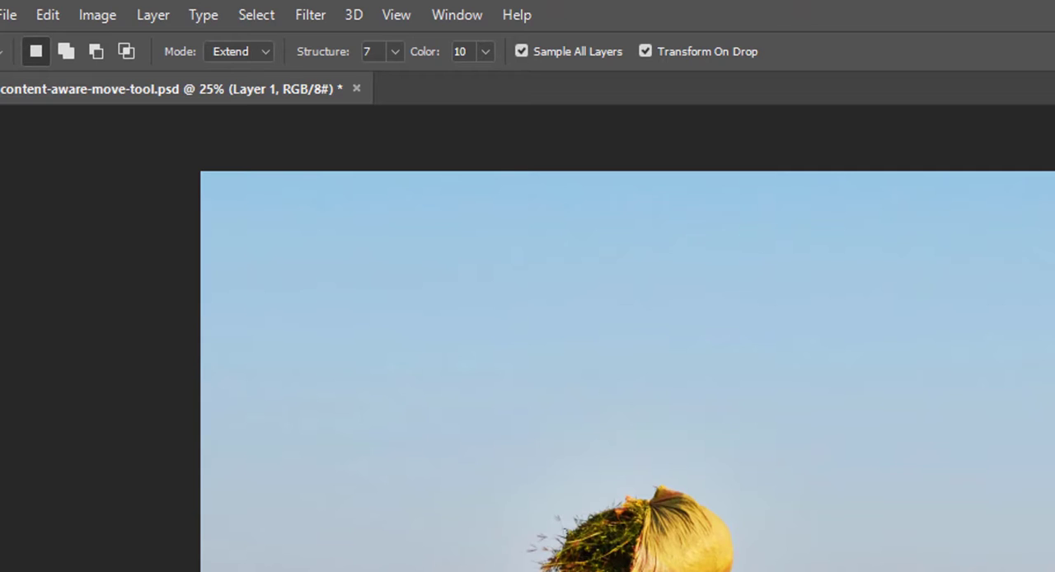
pyautogui.click(152, 15)
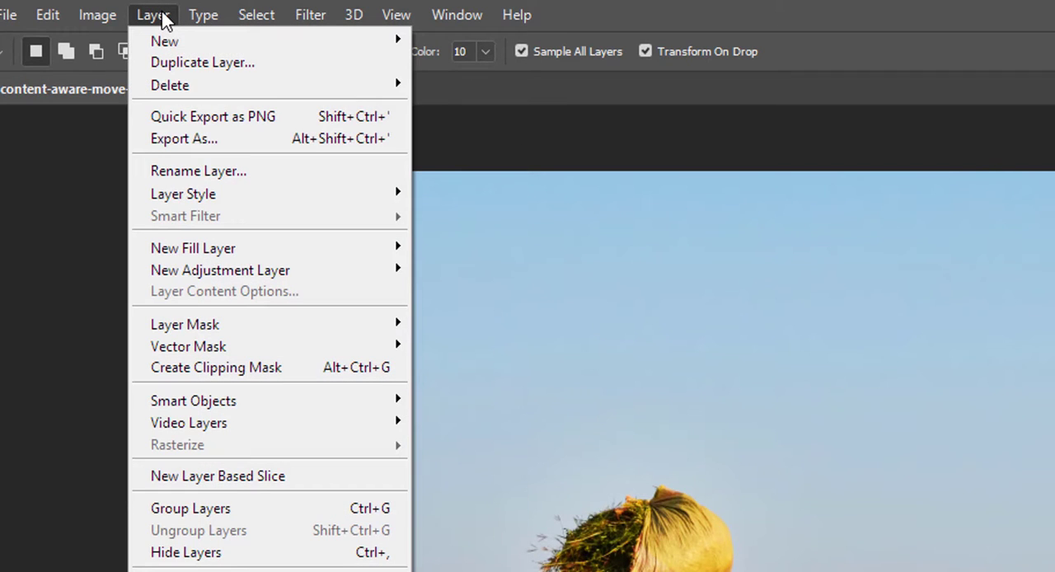
pyautogui.moveTo(185, 93)
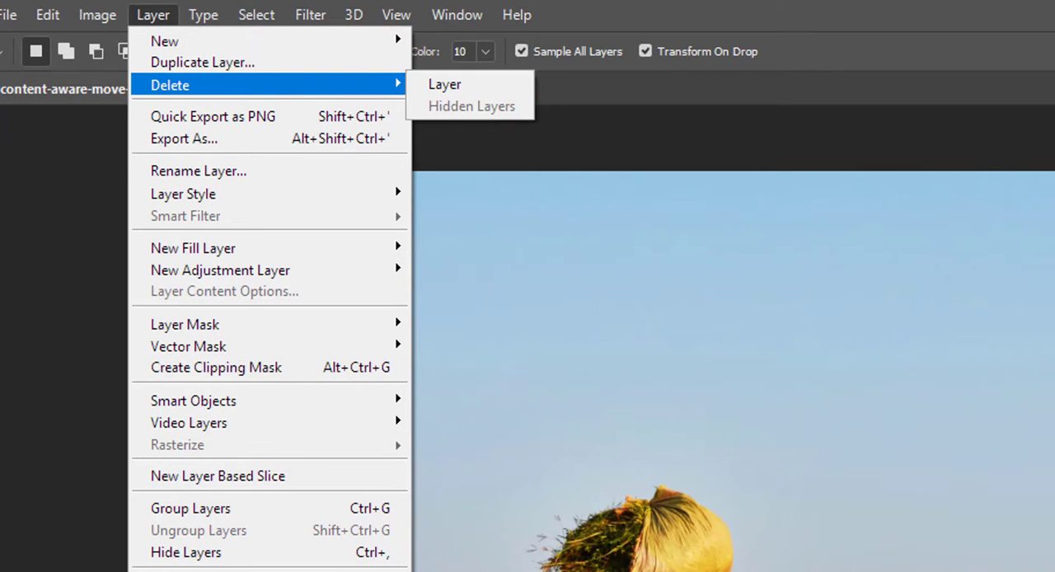
pyautogui.press('Escape')
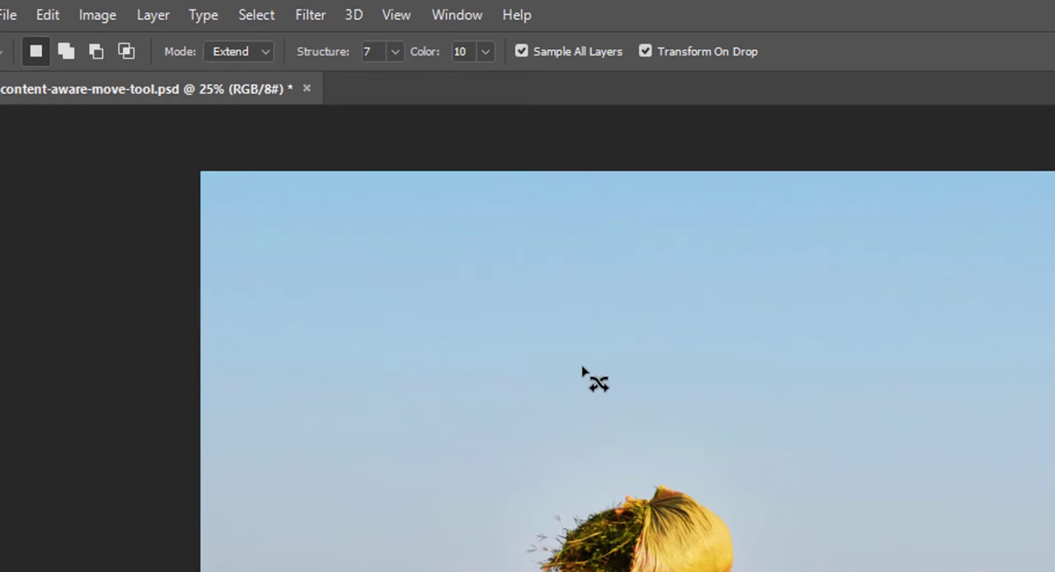
pyautogui.click(47, 16)
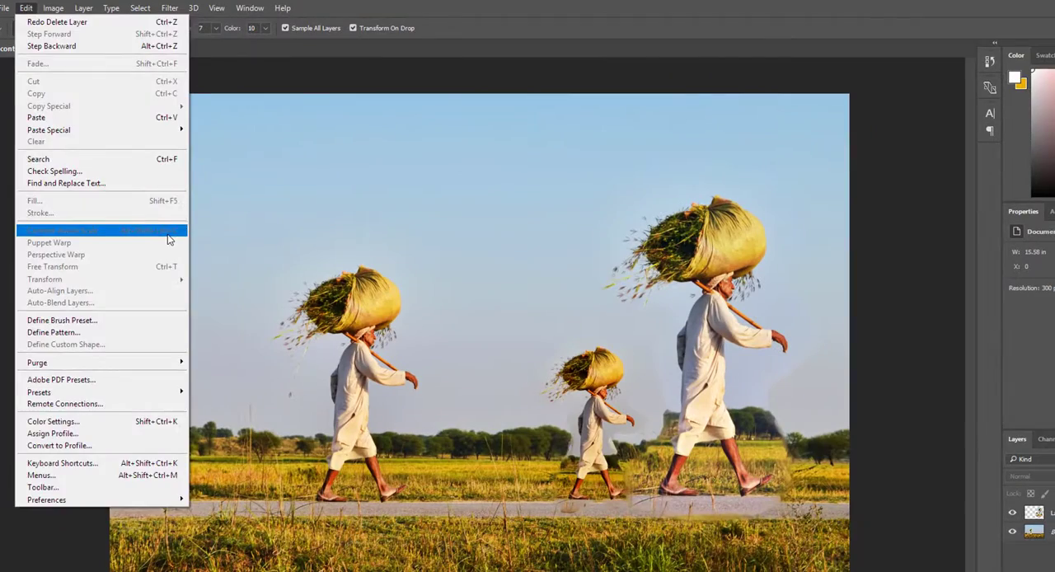
pyautogui.click(403, 395)
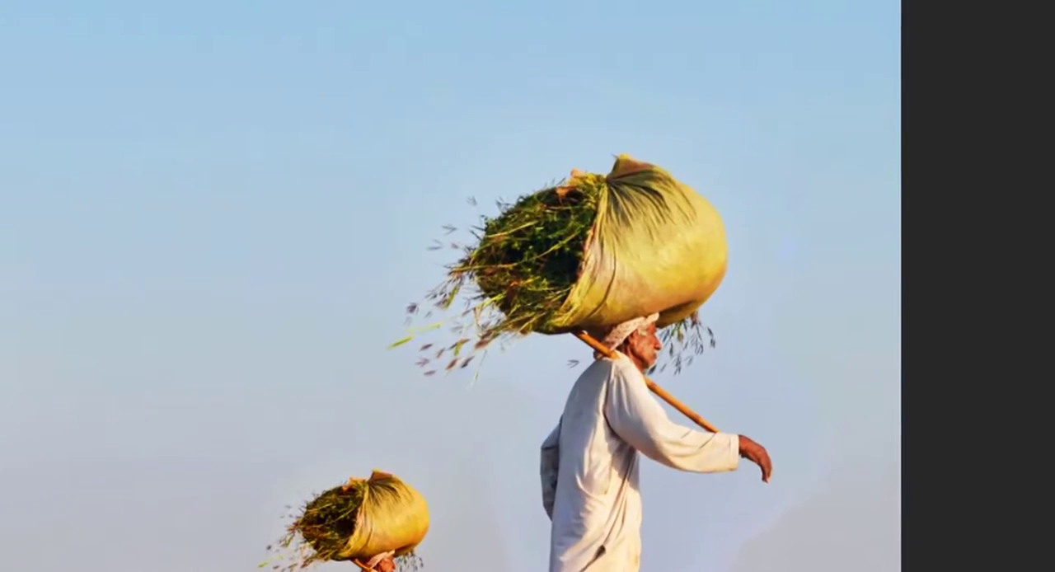
# - Examine the Fill contents choices for Layer 2, including the custom fill colour picker, and leave without filling
pyautogui.hotkey('shift', 'F5')
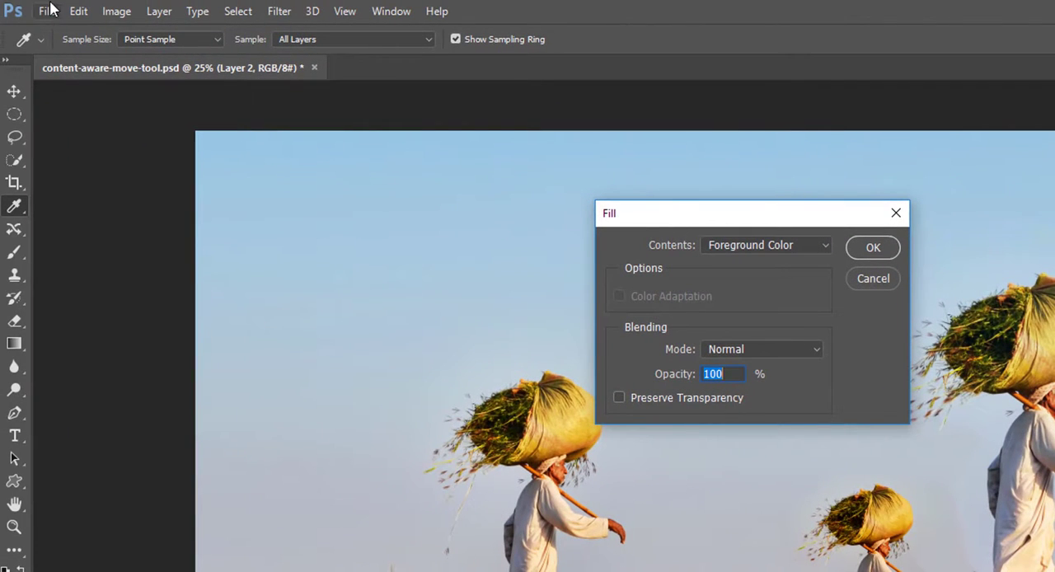
pyautogui.click(79, 11)
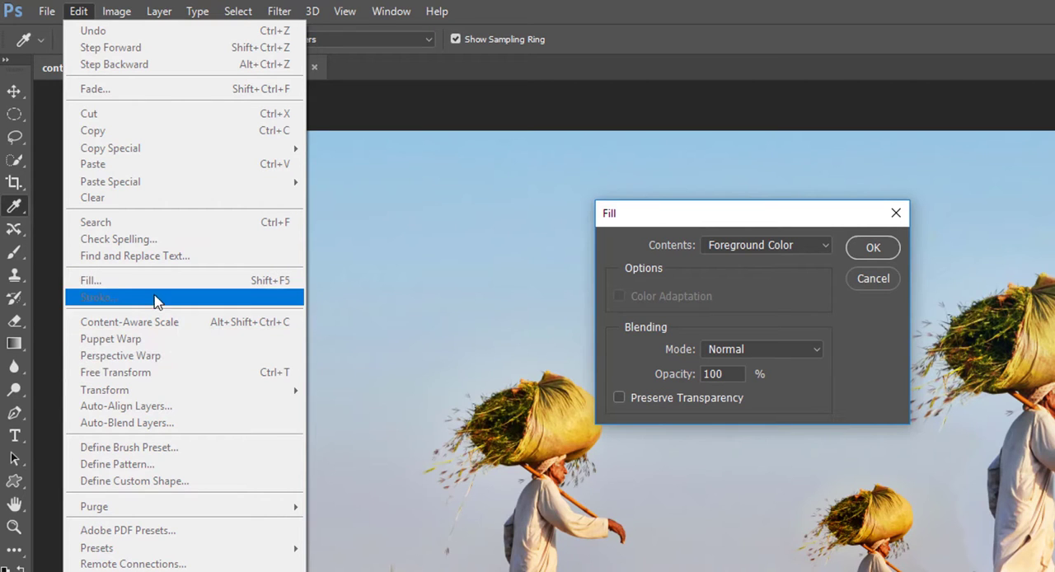
pyautogui.click(752, 284)
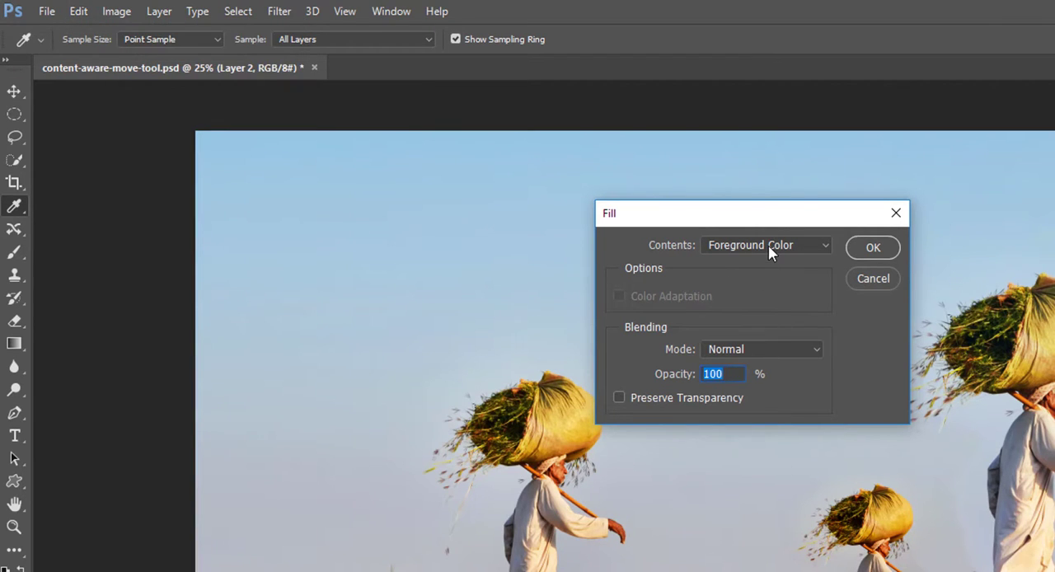
pyautogui.click(769, 245)
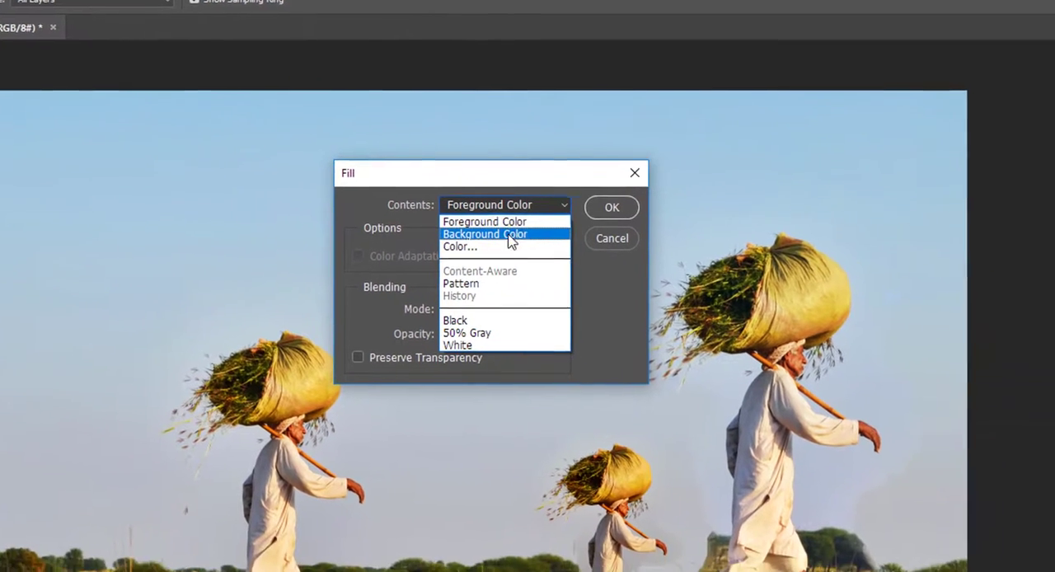
pyautogui.click(507, 246)
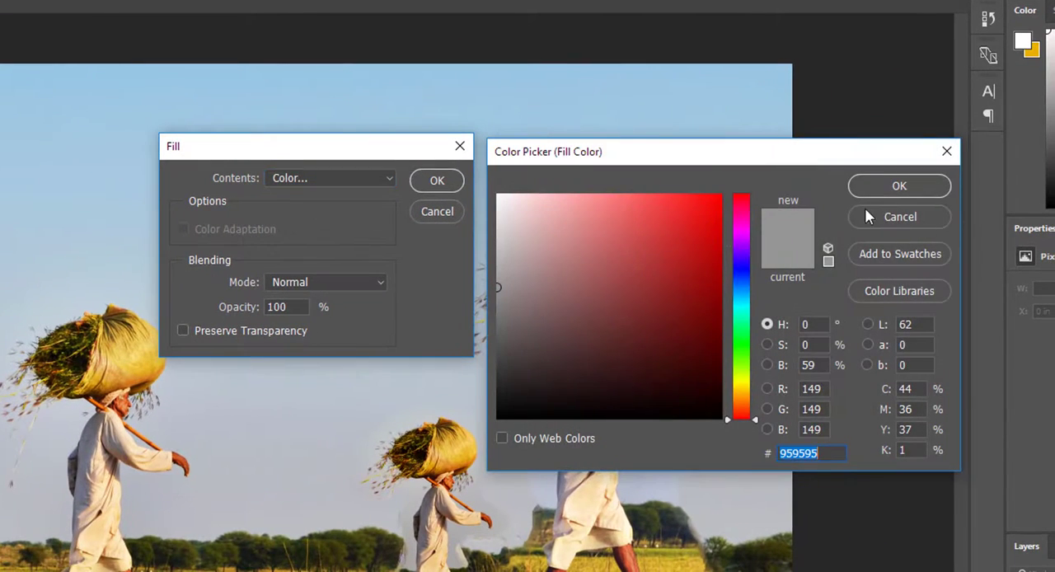
pyautogui.click(884, 218)
pyautogui.click(325, 180)
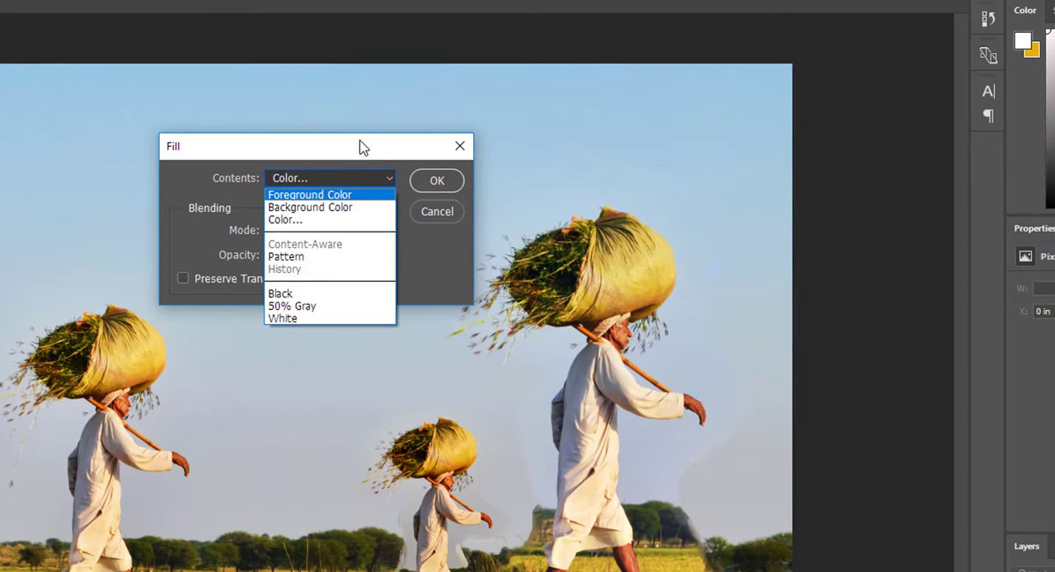
pyautogui.click(439, 212)
pyautogui.click(898, 218)
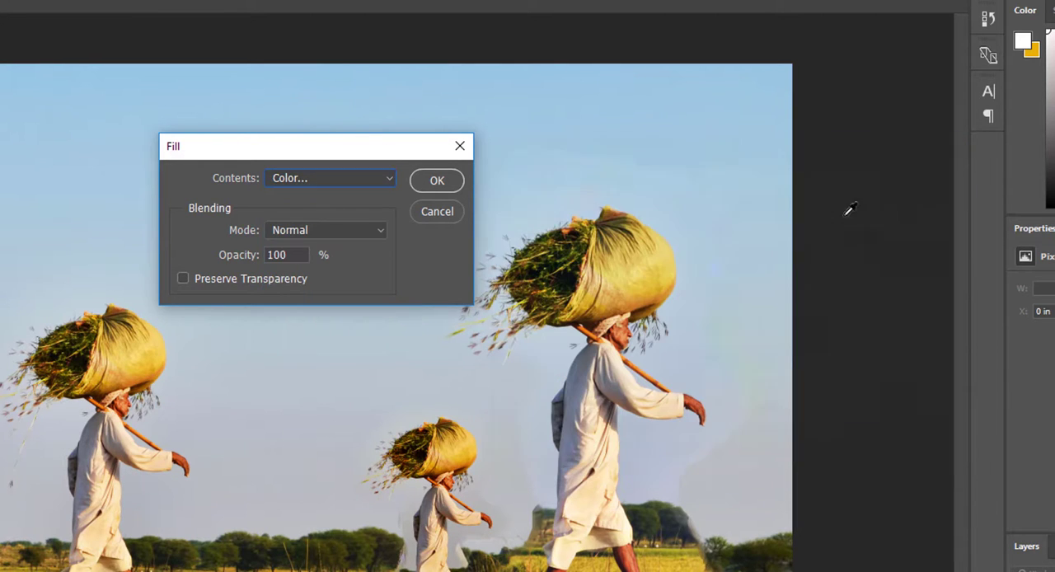
pyautogui.click(460, 147)
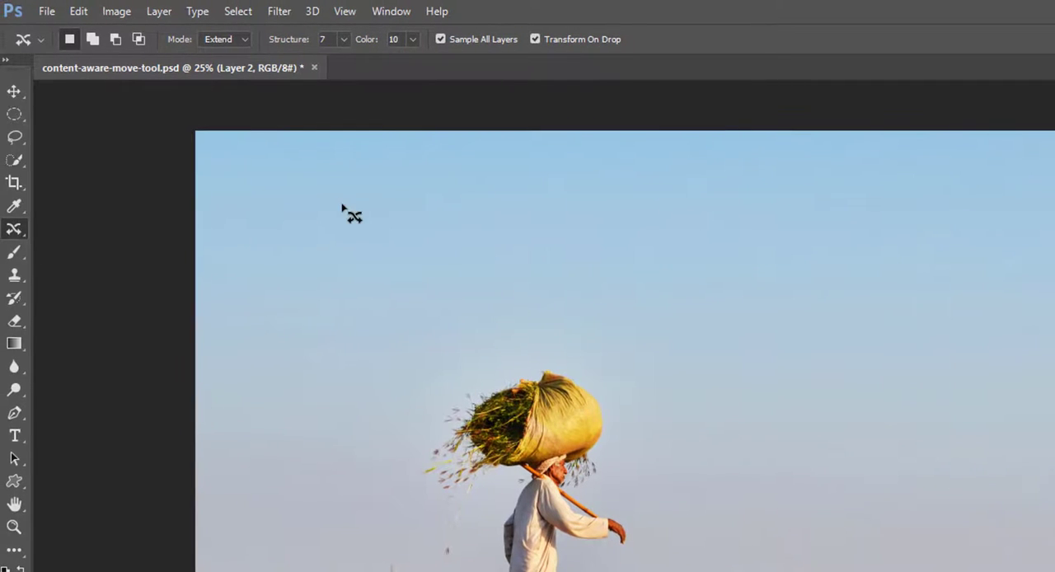
# - Set the Content-Aware Move tool's mode back to Move
pyautogui.click(218, 39)
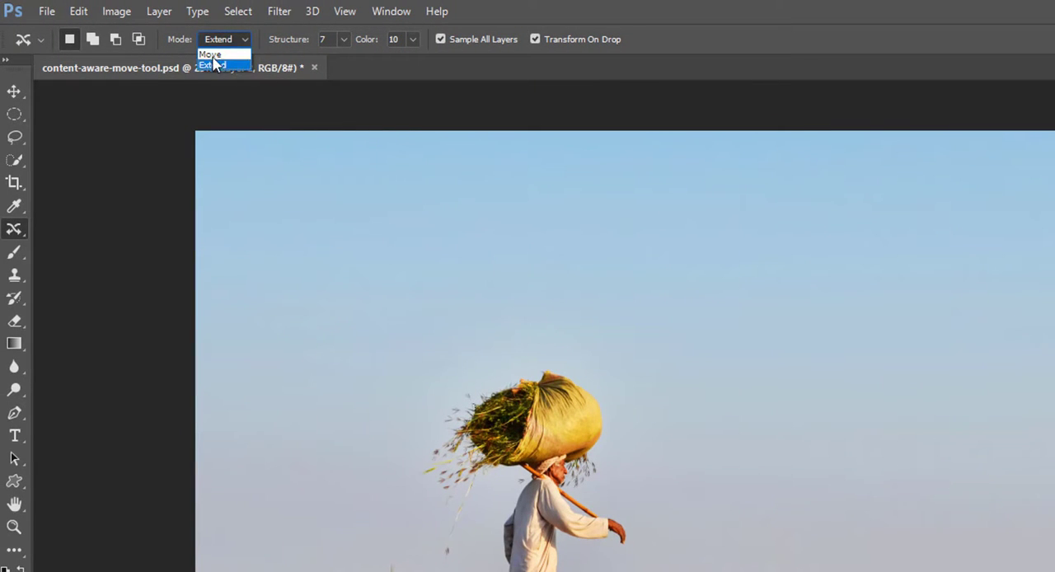
pyautogui.click(211, 54)
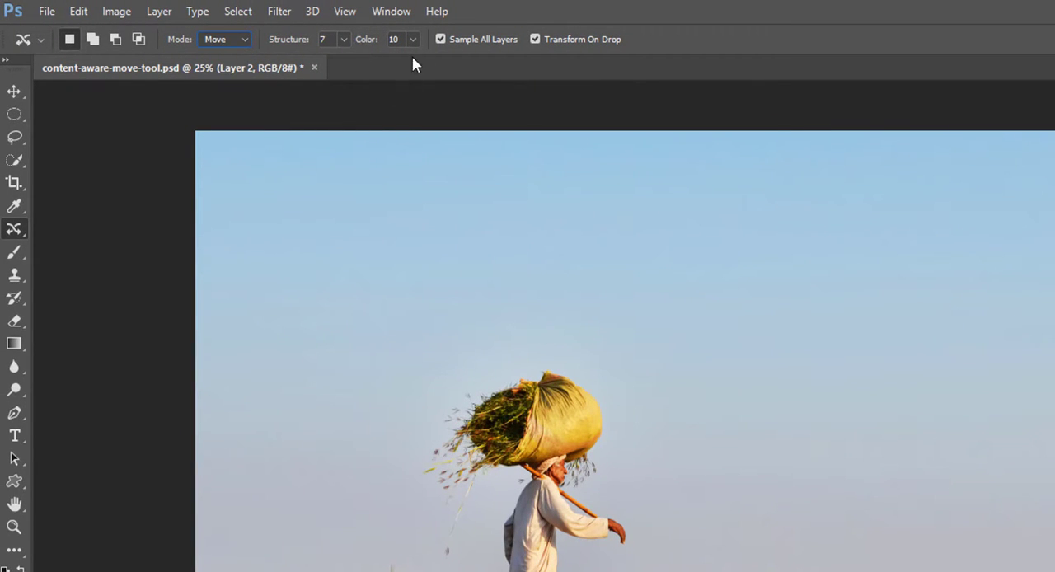